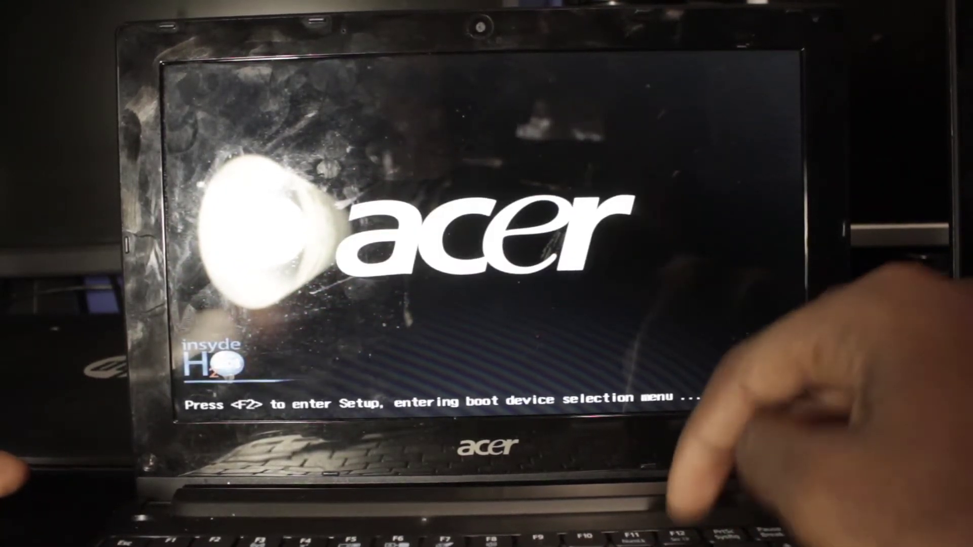
Step: Open the Insyde H2O boot option menu with F12 at the Acer logo
{"action": "key", "text": "F12"}
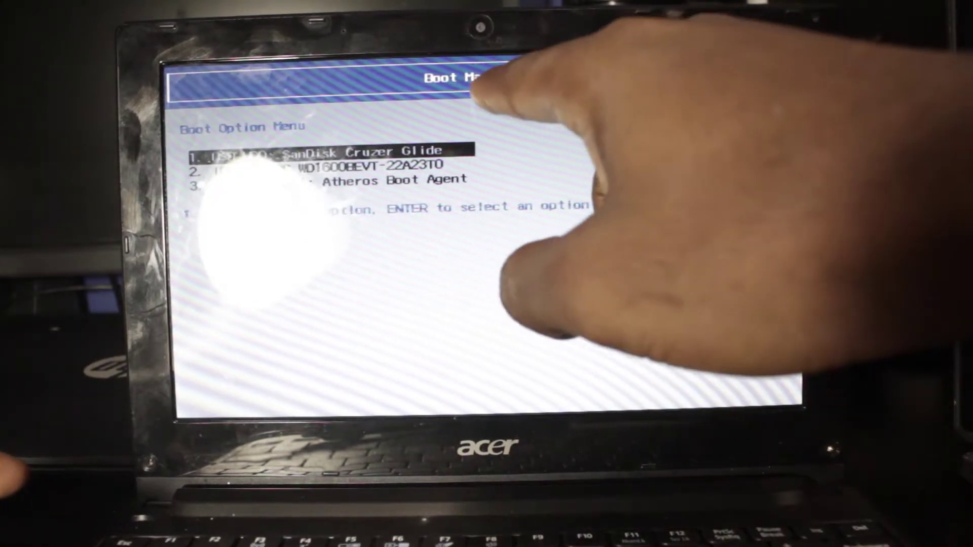